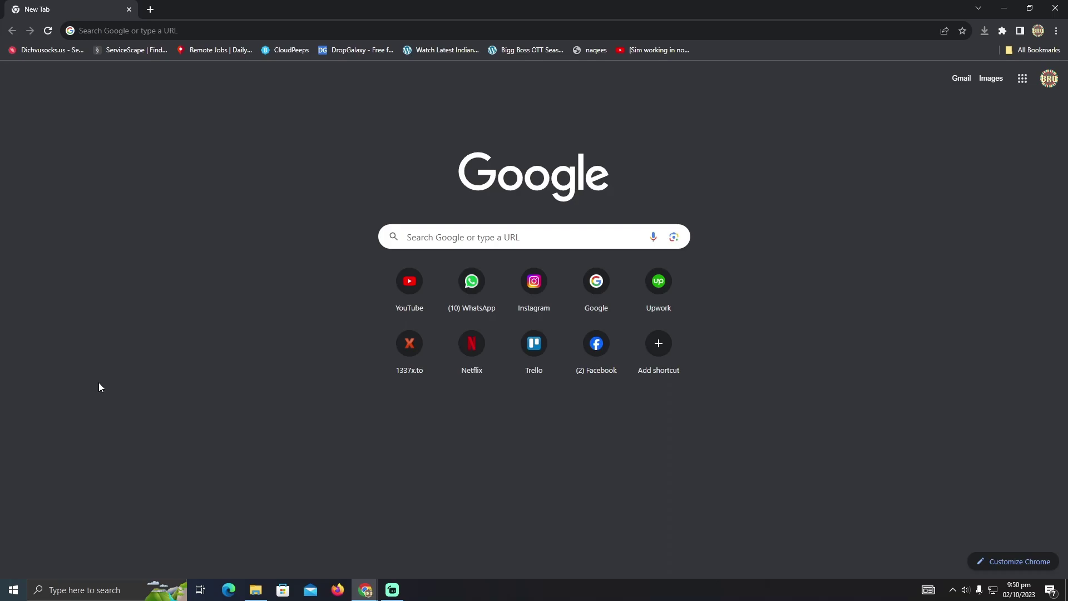
- Go to walgreens.com via the Chrome address bar
{"action": "left_click", "coordinate": [316, 26]}
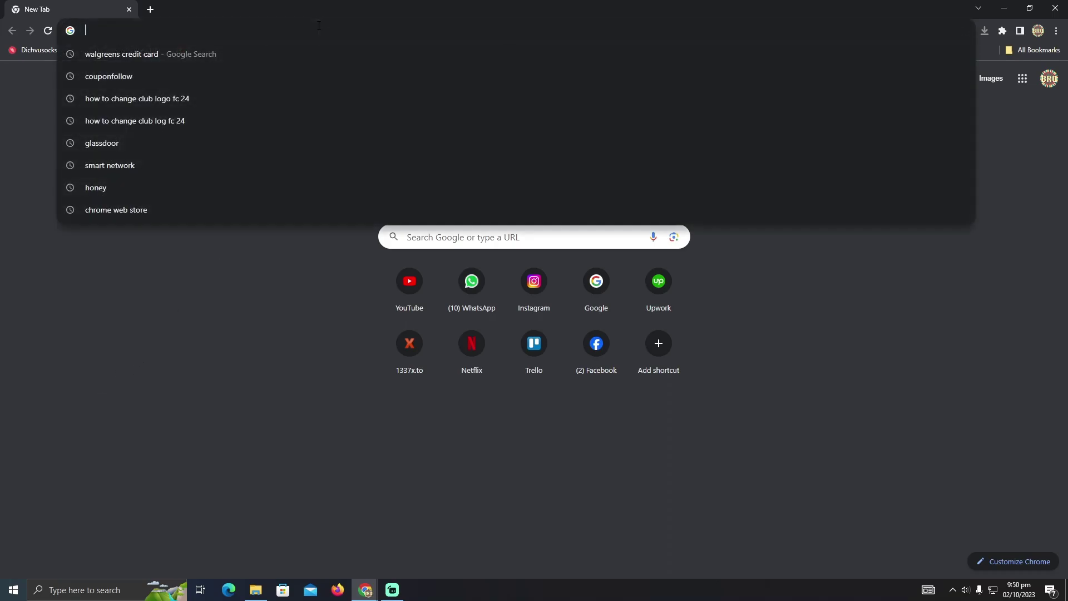
{"action": "type", "text": "walgreens.com"}
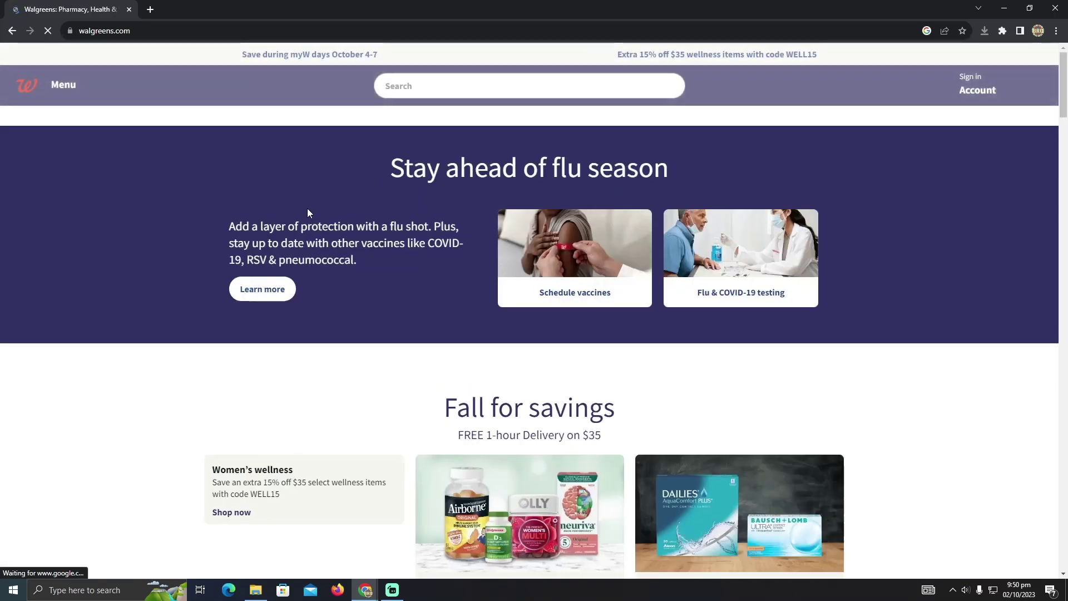
{"action": "scroll", "coordinate": [298, 299], "scroll_direction": "down", "scroll_amount": 1}
{"action": "scroll", "coordinate": [250, 298], "scroll_direction": "up", "scroll_amount": 1}
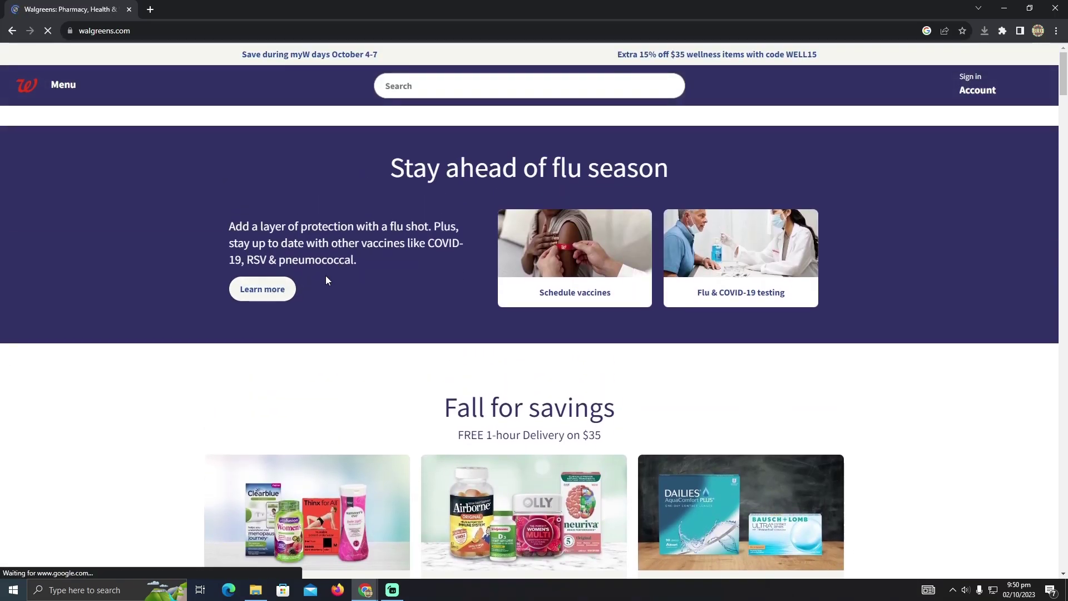
{"action": "scroll", "coordinate": [568, 301], "scroll_direction": "down", "scroll_amount": 3}
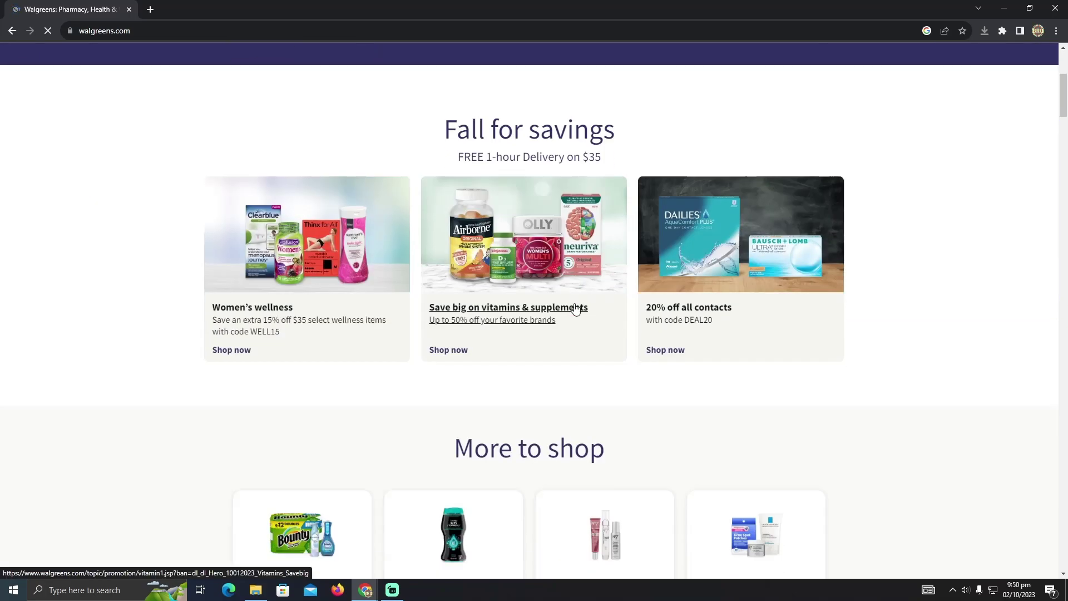
{"action": "scroll", "coordinate": [577, 312], "scroll_direction": "down", "scroll_amount": 2}
{"action": "scroll", "coordinate": [536, 289], "scroll_direction": "up", "scroll_amount": 2}
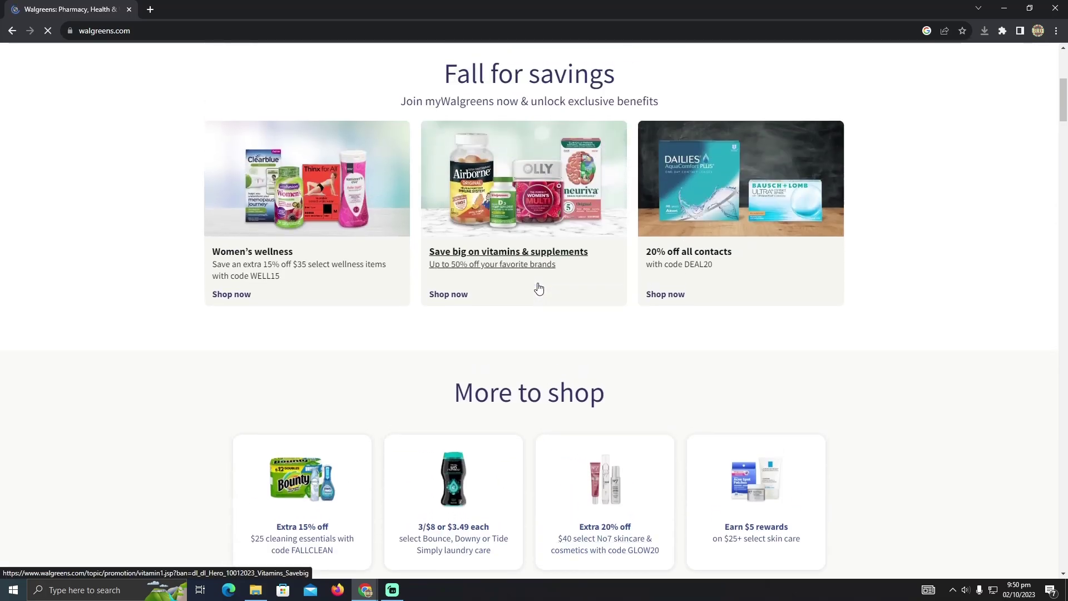
{"action": "scroll", "coordinate": [576, 300], "scroll_direction": "up", "scroll_amount": 3}
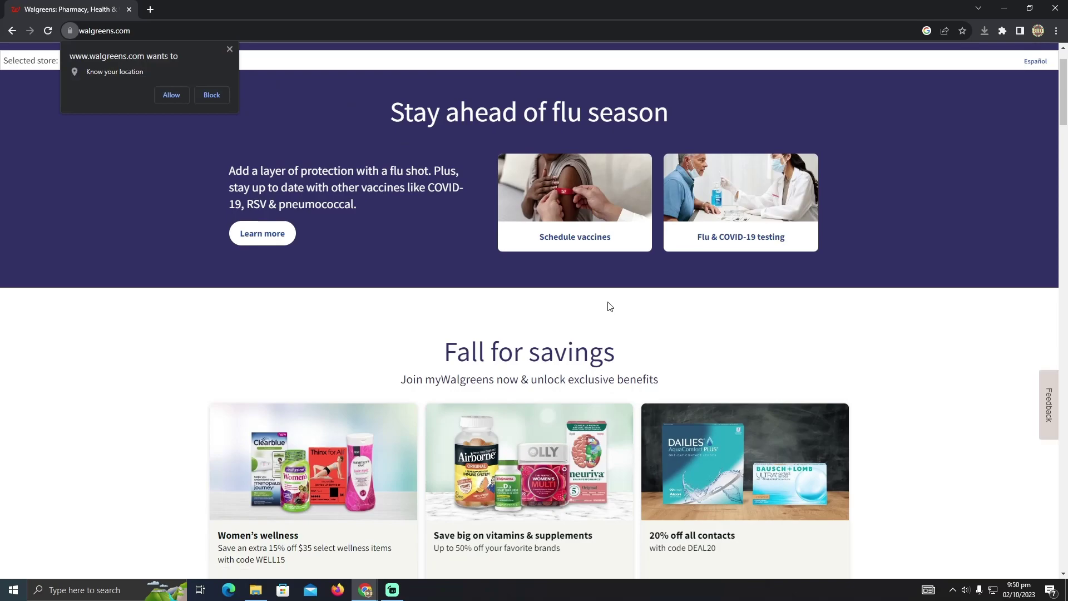
{"action": "scroll", "coordinate": [605, 305], "scroll_direction": "down", "scroll_amount": 2}
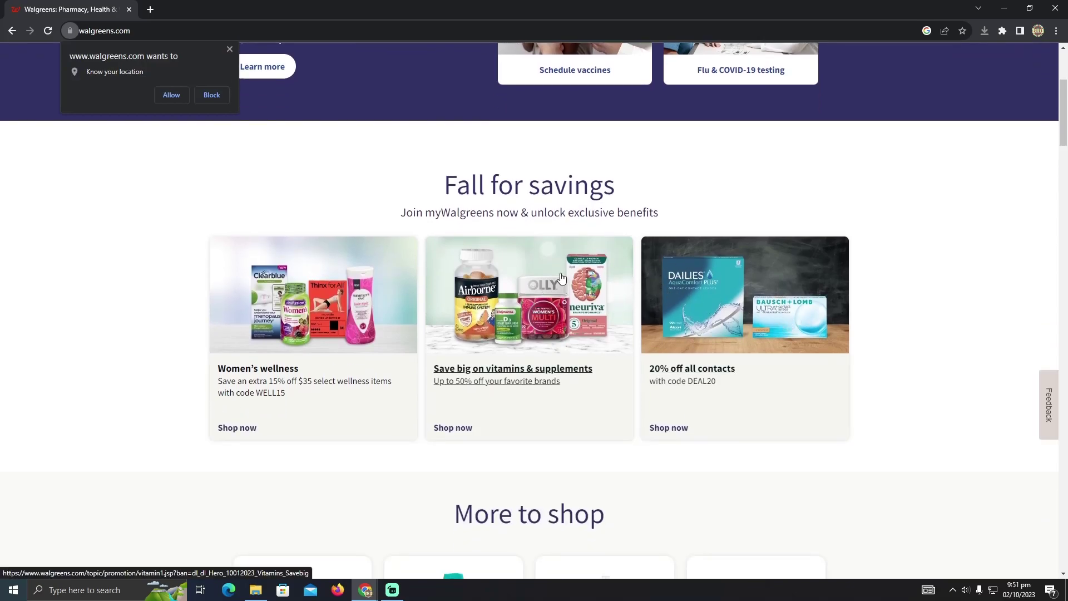
{"action": "scroll", "coordinate": [489, 341], "scroll_direction": "down", "scroll_amount": 2}
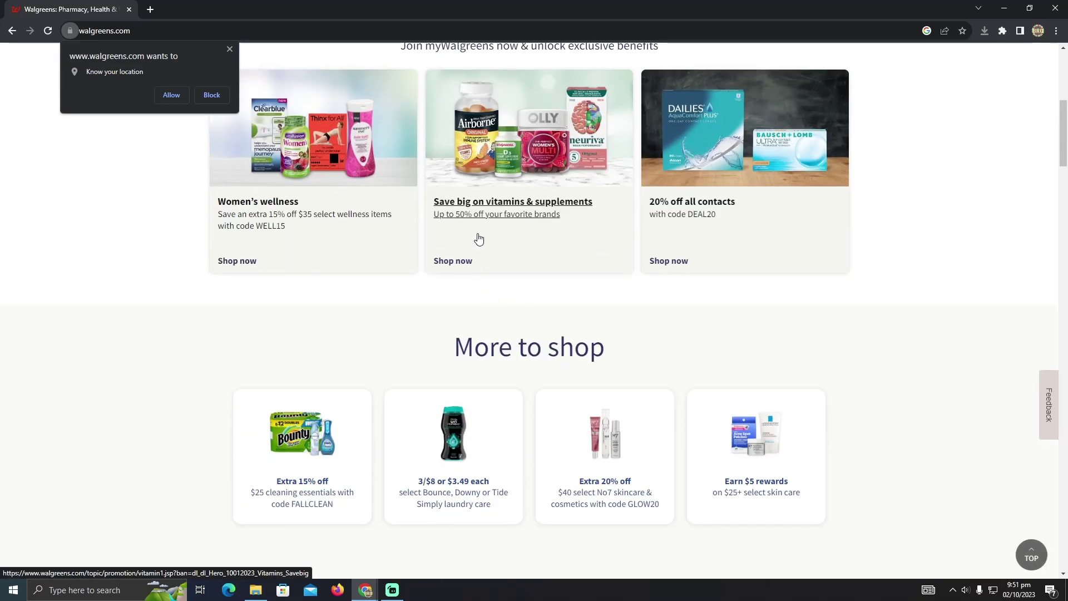
- Open the 'Save big on vitamins & supplements' weekly deals page
{"action": "left_click", "coordinate": [447, 264]}
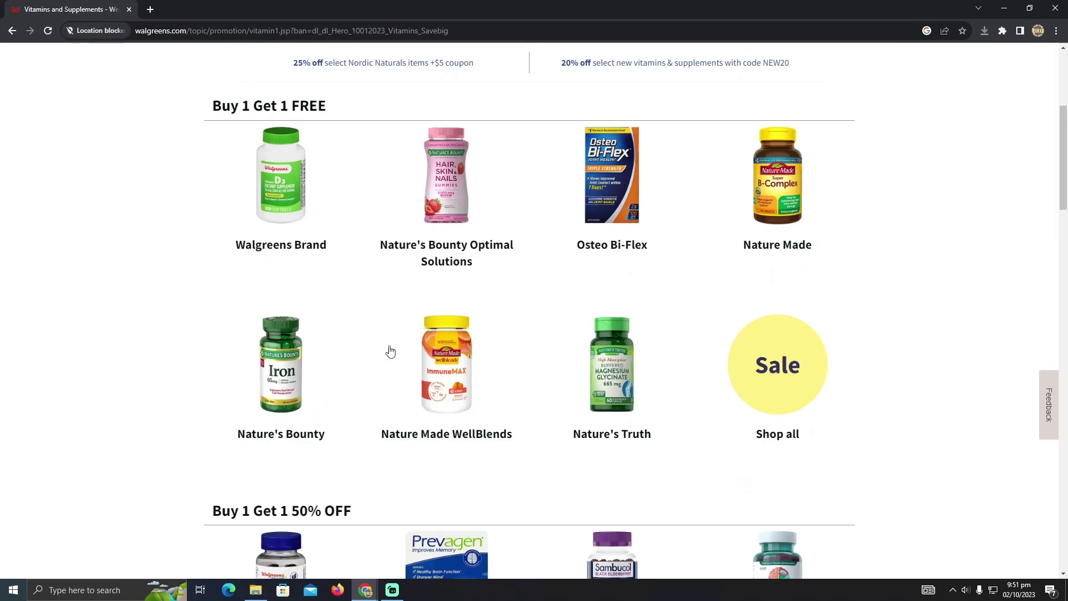
{"action": "scroll", "coordinate": [389, 355], "scroll_direction": "down", "scroll_amount": 3}
{"action": "scroll", "coordinate": [386, 366], "scroll_direction": "down", "scroll_amount": 1}
{"action": "scroll", "coordinate": [386, 366], "scroll_direction": "up", "scroll_amount": 5}
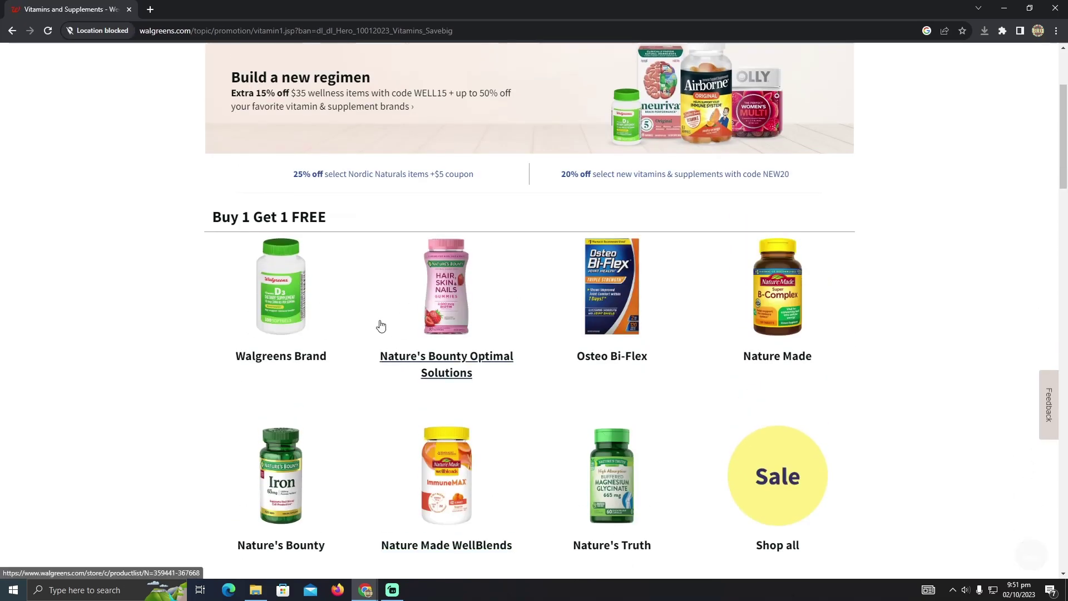
{"action": "scroll", "coordinate": [376, 326], "scroll_direction": "up", "scroll_amount": 2}
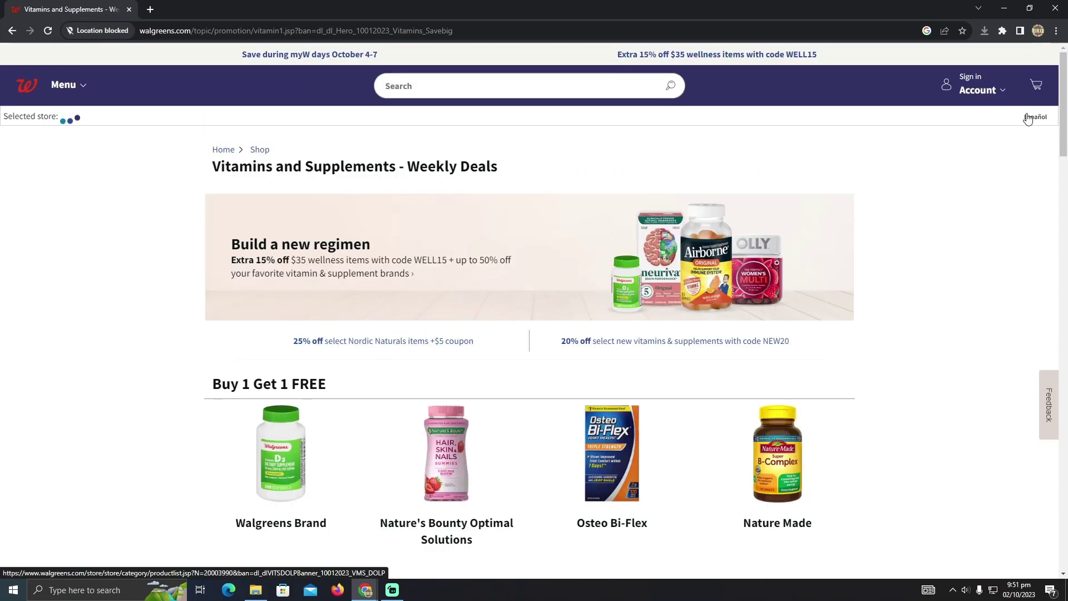
- Open the Walgreens shopping cart from the header cart icon
{"action": "left_click", "coordinate": [1036, 84]}
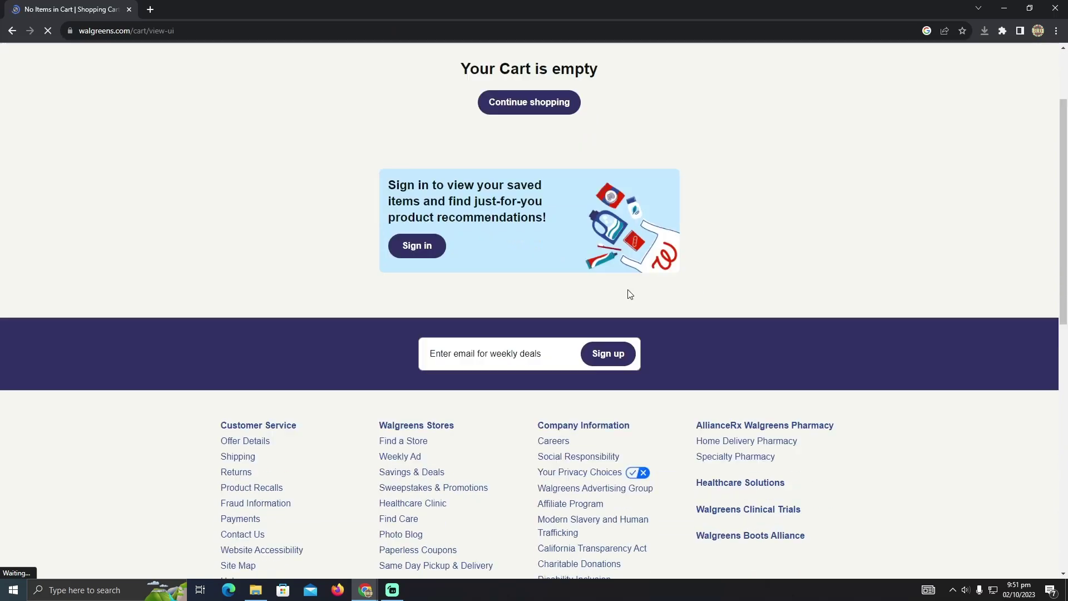
{"action": "scroll", "coordinate": [681, 311], "scroll_direction": "up", "scroll_amount": 3}
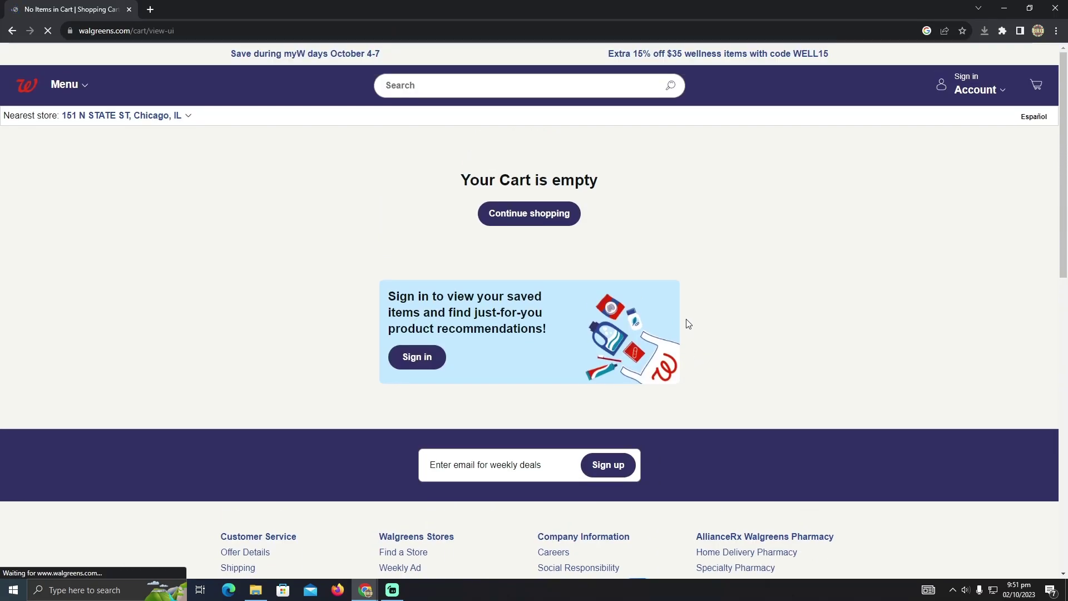